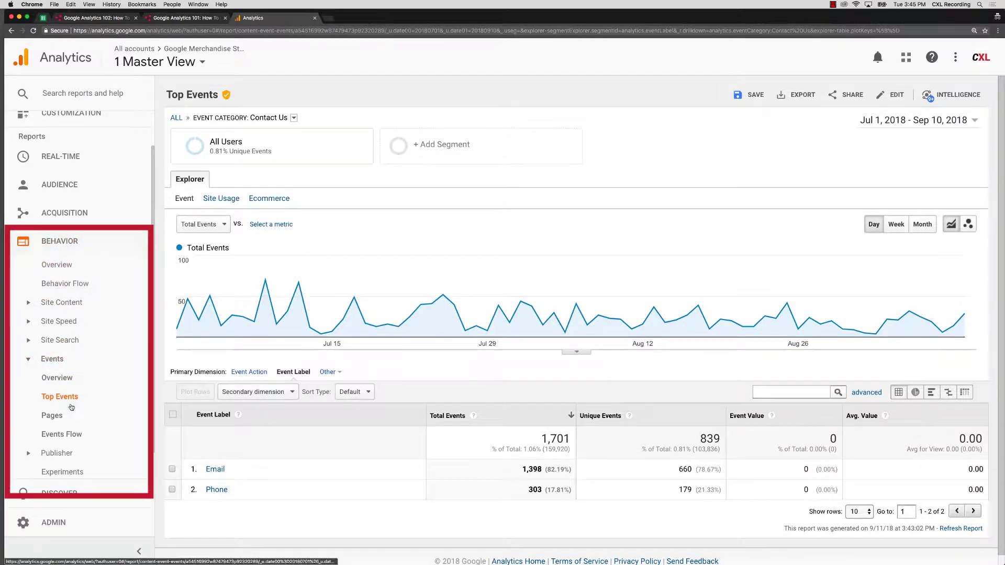
# - Switch the Contact Us breakdown to Event Action, showing the Onsite Click action with 1,701 events
pyautogui.click(249, 373)
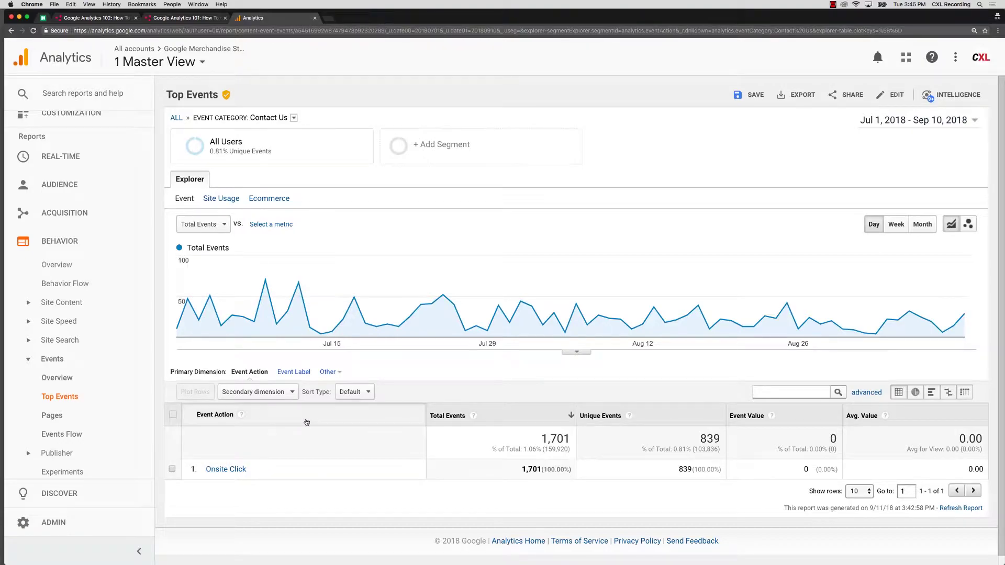
# - Bring up the Google Analytics 102 article and highlight its Google Tag Manager implementation option
pyautogui.click(96, 18)
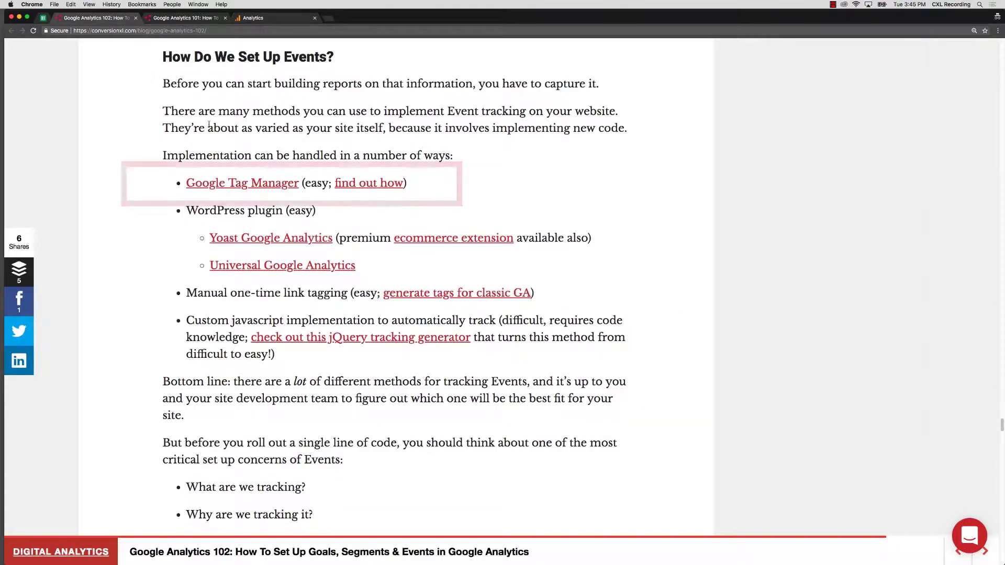
pyautogui.moveTo(187, 185); pyautogui.dragTo(287, 189)
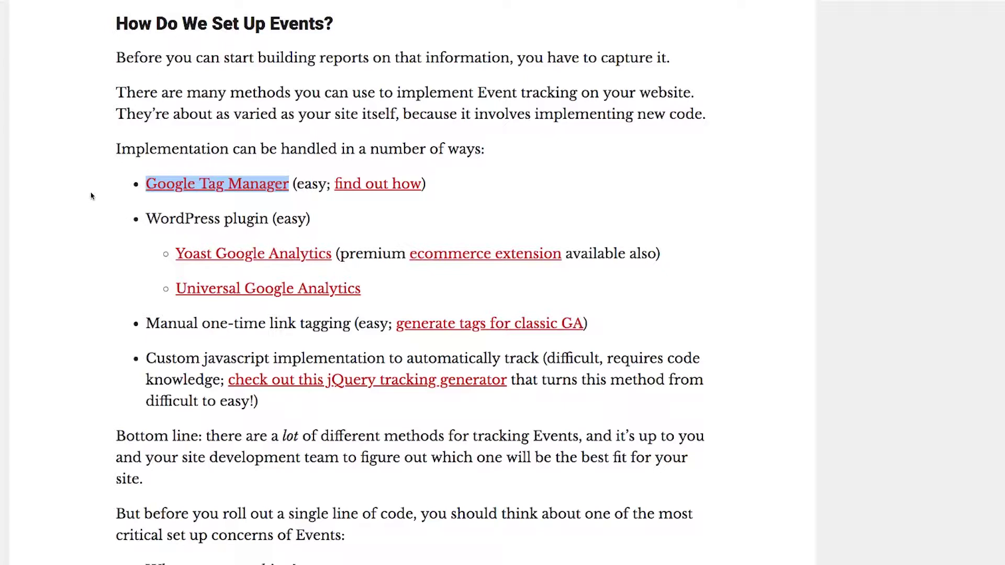
pyautogui.click(148, 259)
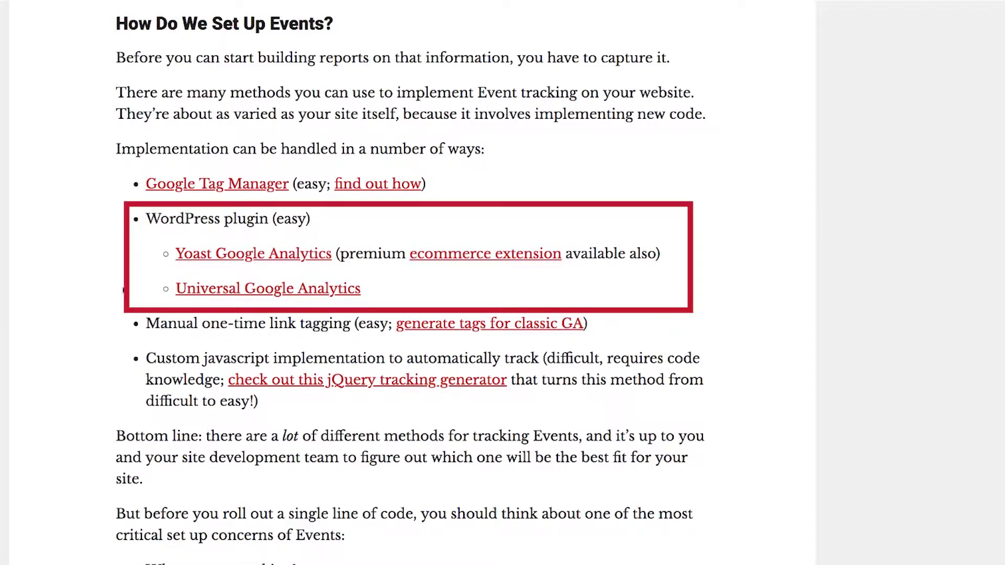
pyautogui.scroll(-1, 124, 290)
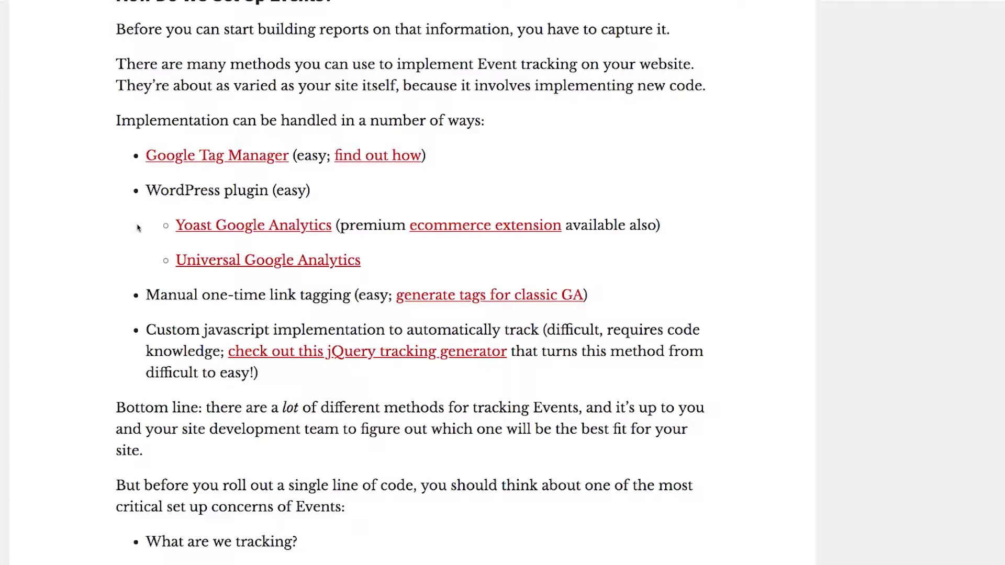
pyautogui.scroll(-3, 180, 251)
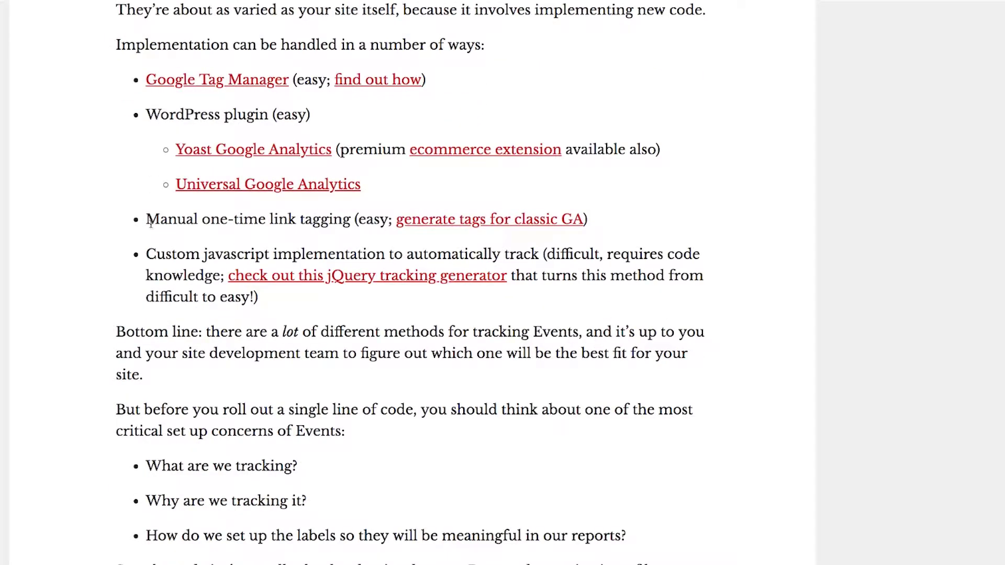
pyautogui.moveTo(148, 221); pyautogui.dragTo(346, 222)
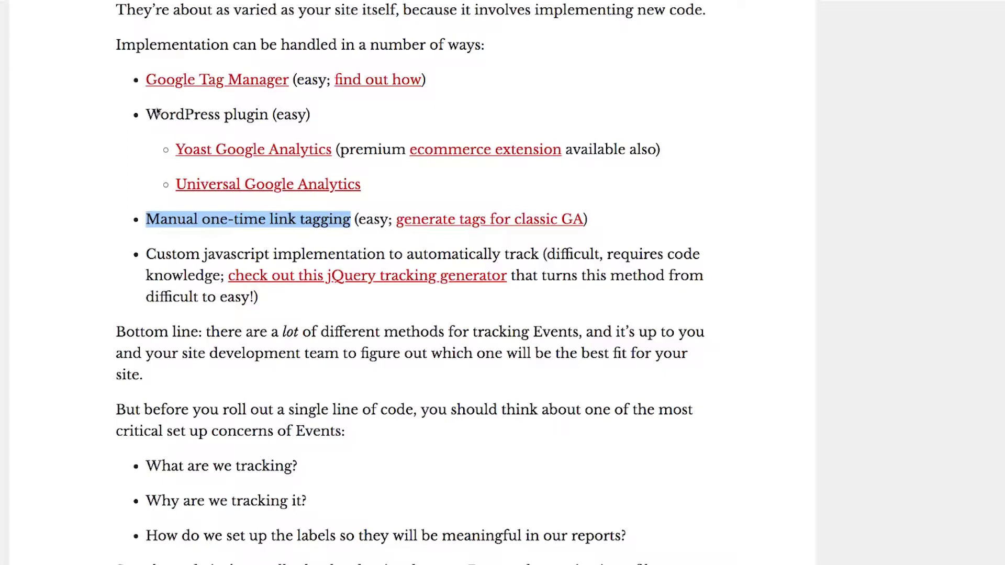
pyautogui.moveTo(147, 80); pyautogui.dragTo(286, 89)
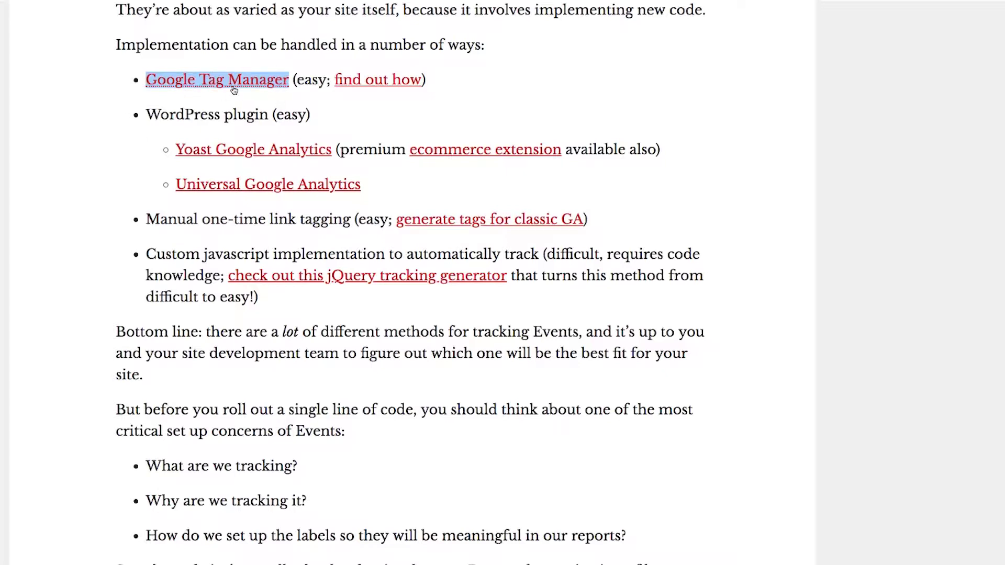
pyautogui.moveTo(163, 254); pyautogui.dragTo(511, 268)
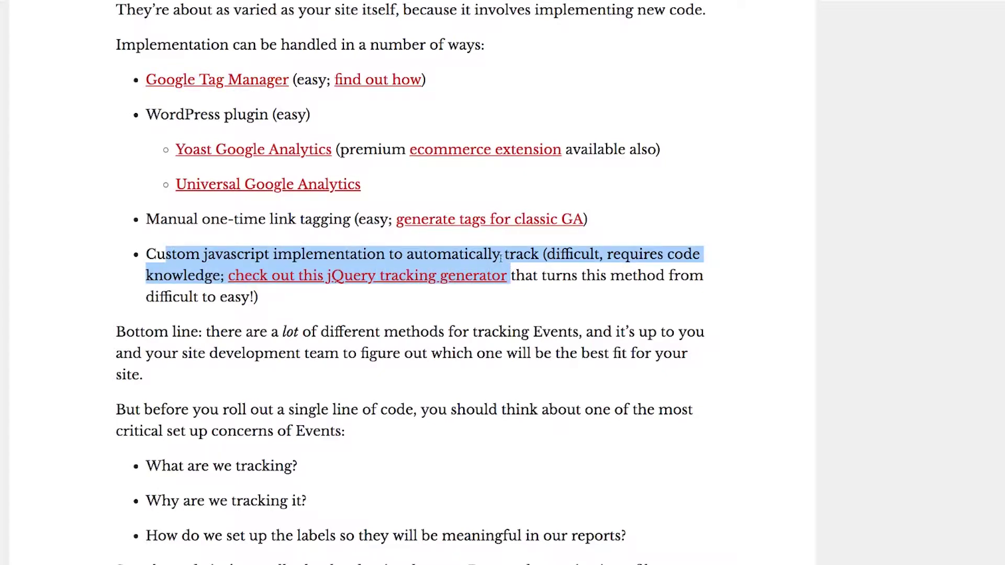
pyautogui.moveTo(146, 81); pyautogui.dragTo(288, 88)
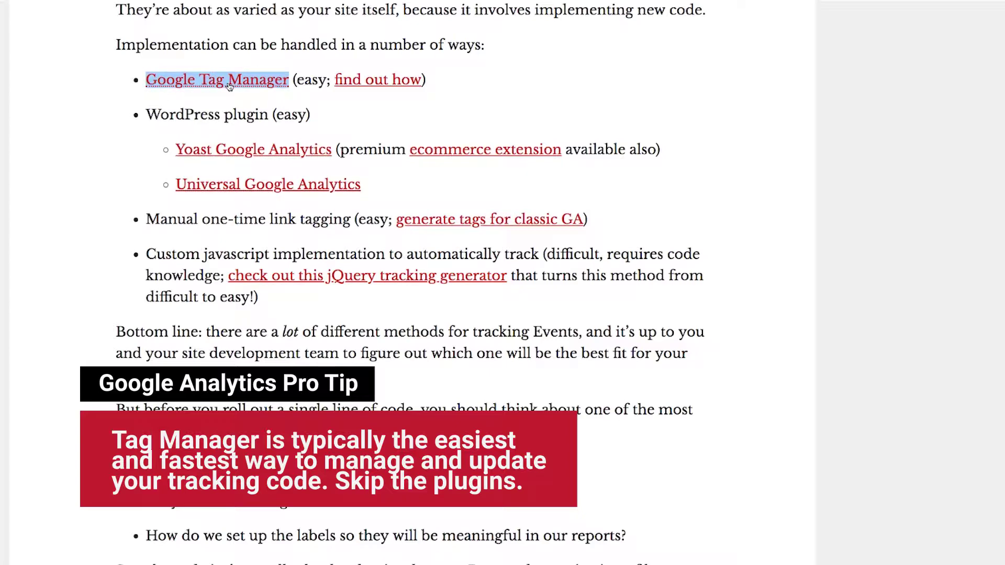
# - Scroll to the article's Category/Action/Label diagram, then go back to the Top Events report
pyautogui.scroll(-4, 199, 209)
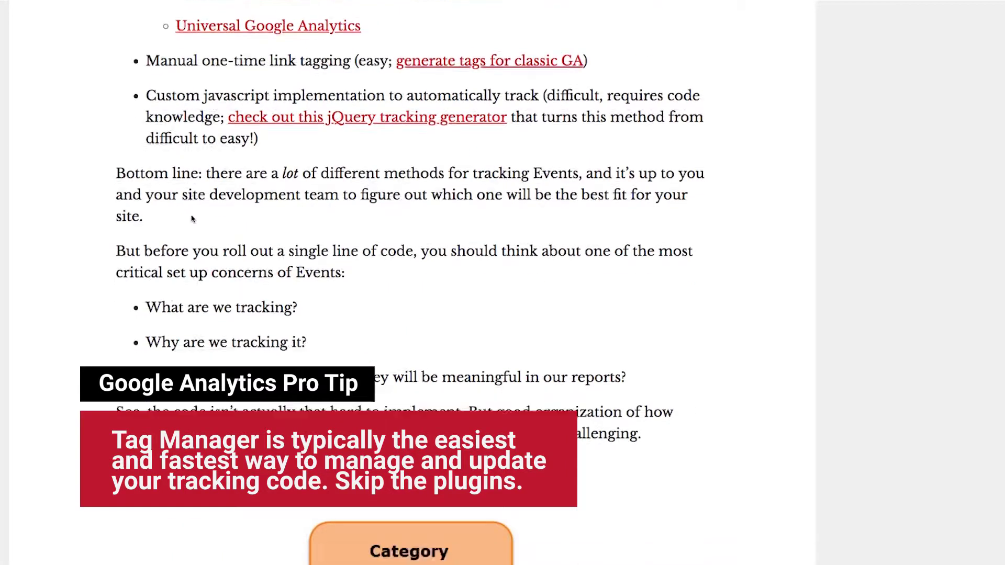
pyautogui.scroll(-5, 193, 219)
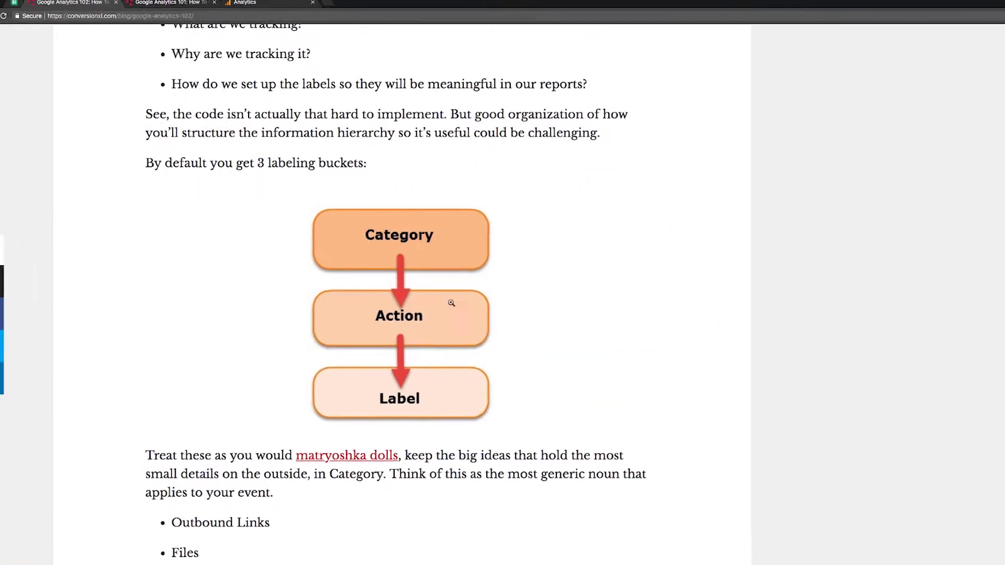
pyautogui.click(244, 2)
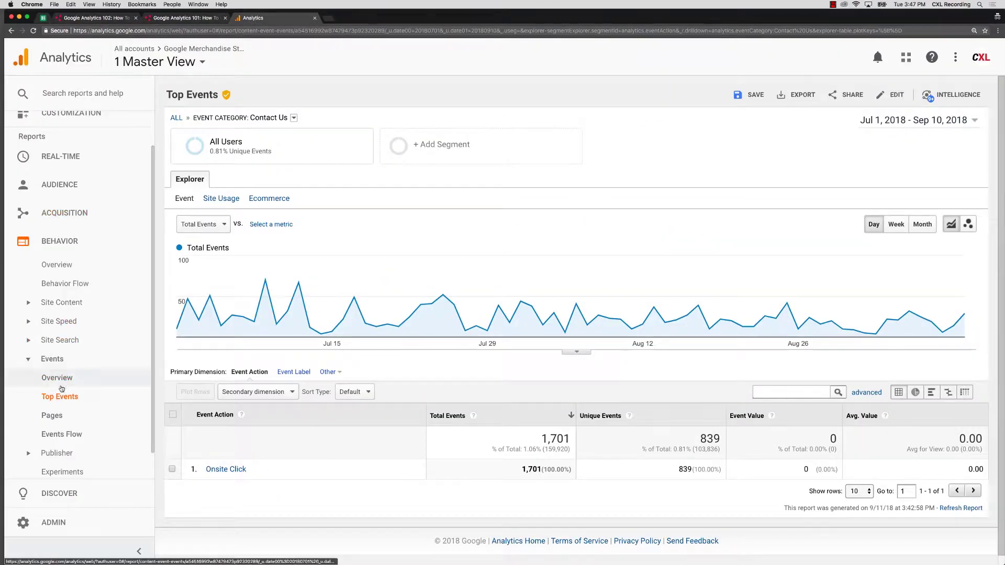
# - Reload Top Events for all categories and break the events down by Event Category
pyautogui.click(61, 390)
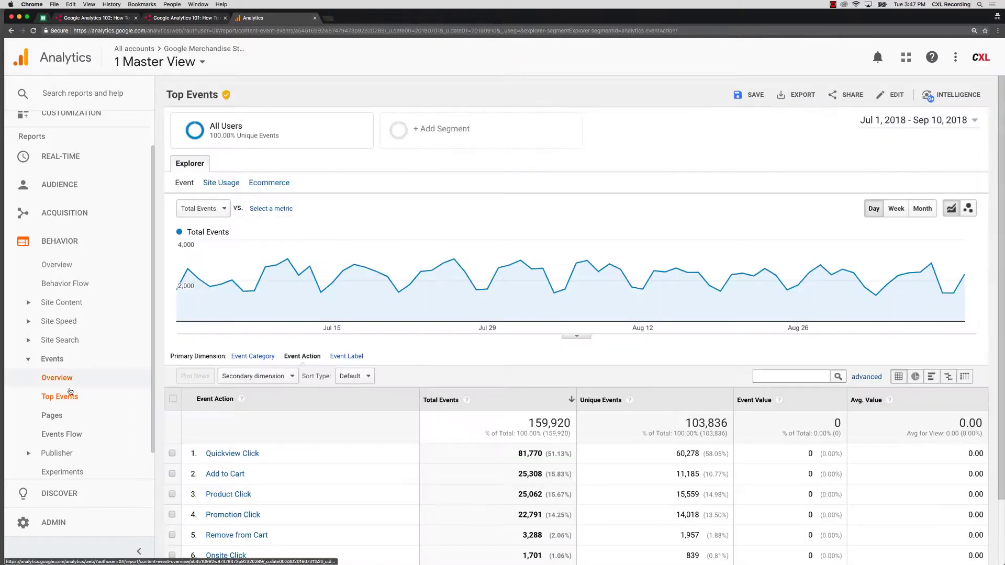
pyautogui.scroll(-2, 276, 328)
pyautogui.scroll(1, 277, 319)
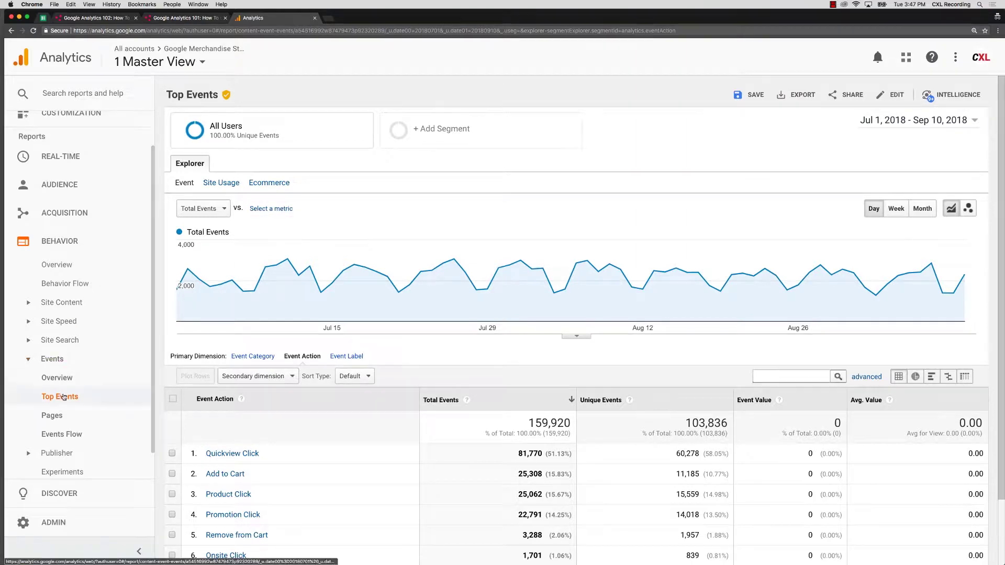
pyautogui.scroll(-1, 71, 377)
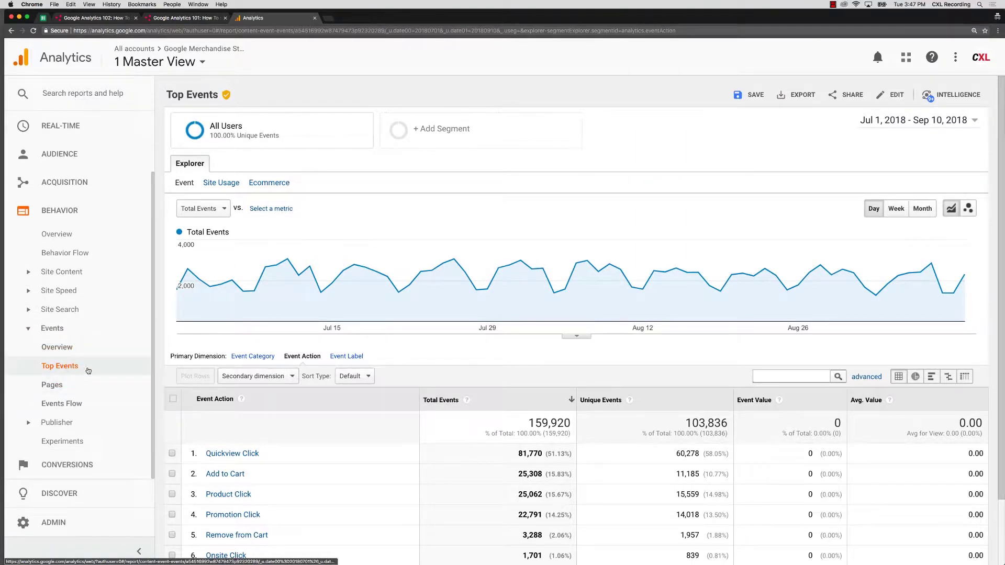
pyautogui.click(242, 357)
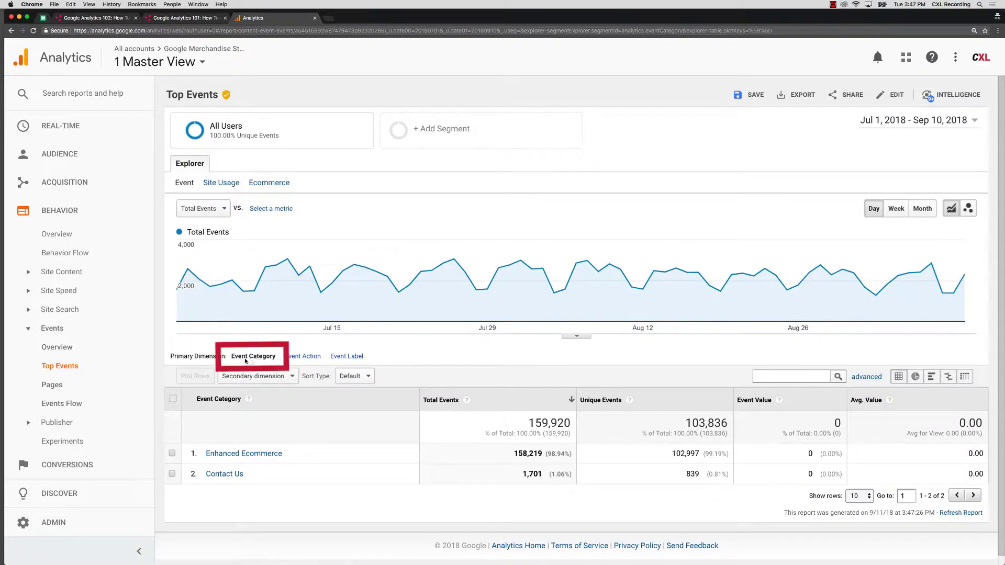
# - Drill into the Contact Us category, comparing it with the article's Category/Action/Label diagram
pyautogui.click(94, 18)
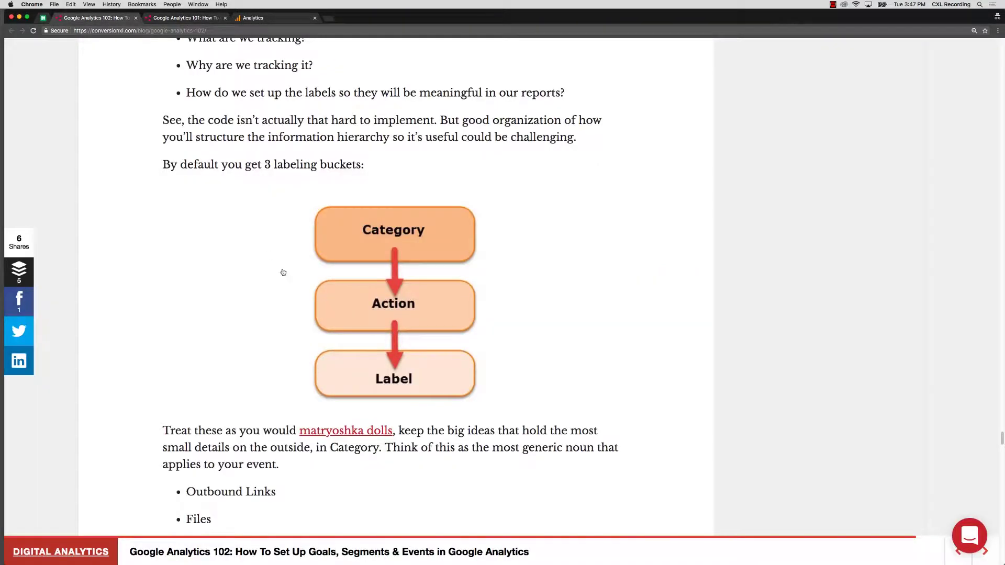
pyautogui.click(258, 19)
pyautogui.click(224, 474)
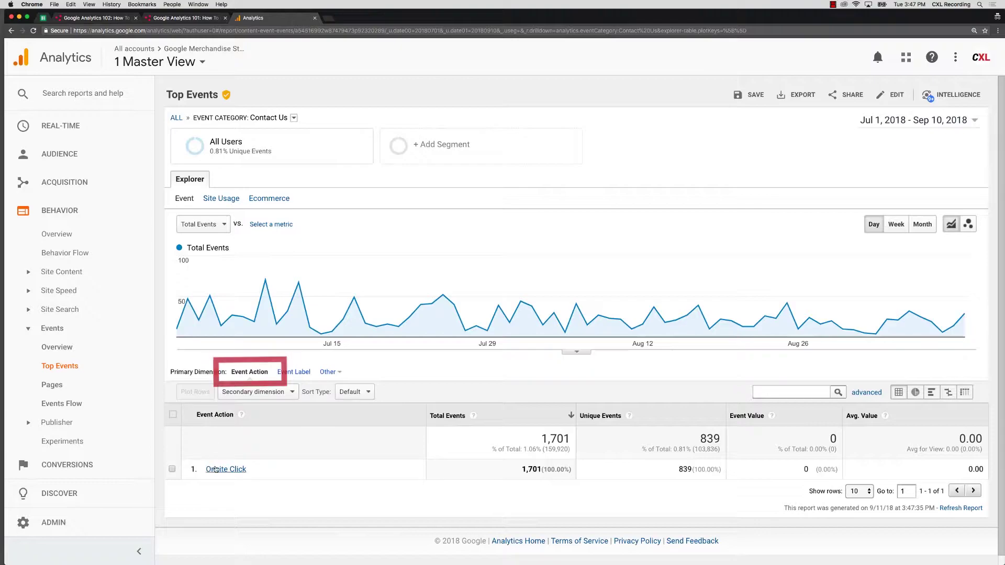
pyautogui.click(99, 18)
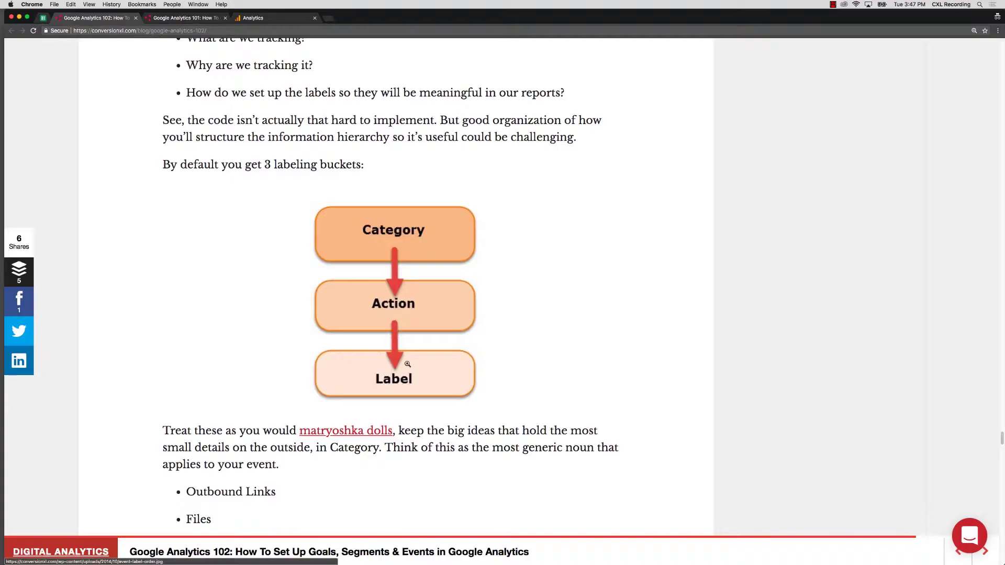
pyautogui.click(262, 17)
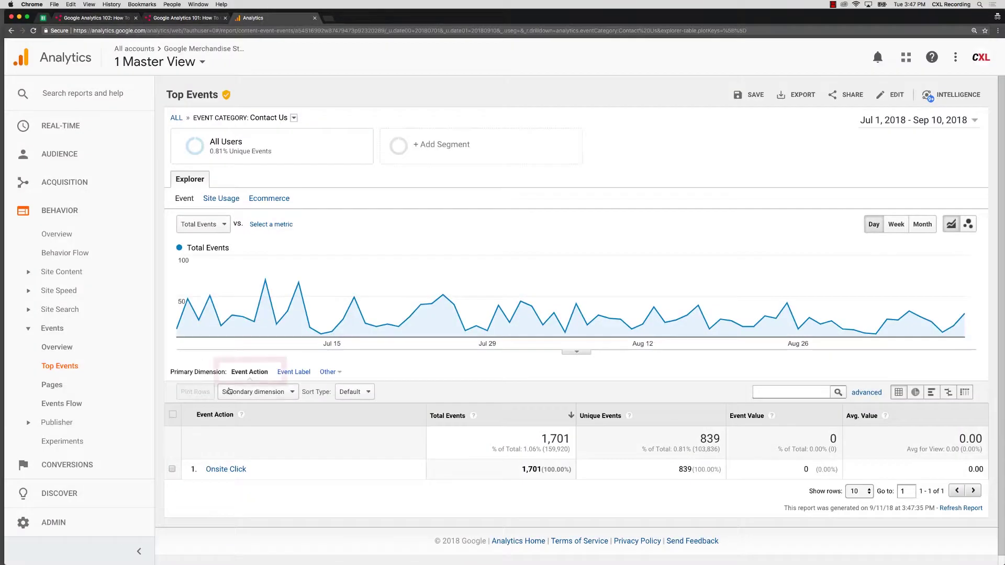
# - Drill into Onsite Click to see its Email and Phone labels, then check the article's Category examples
pyautogui.click(226, 470)
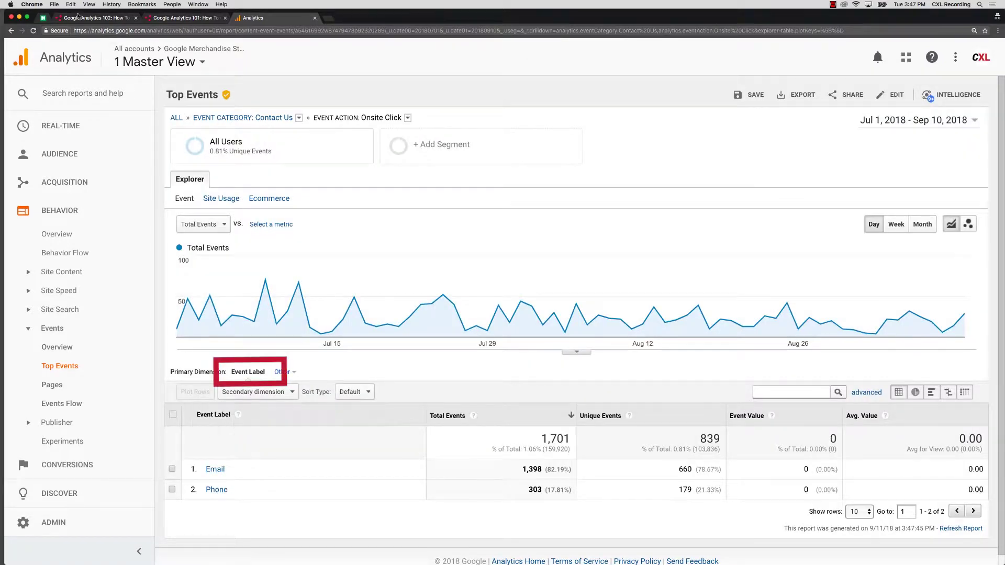
pyautogui.click(94, 18)
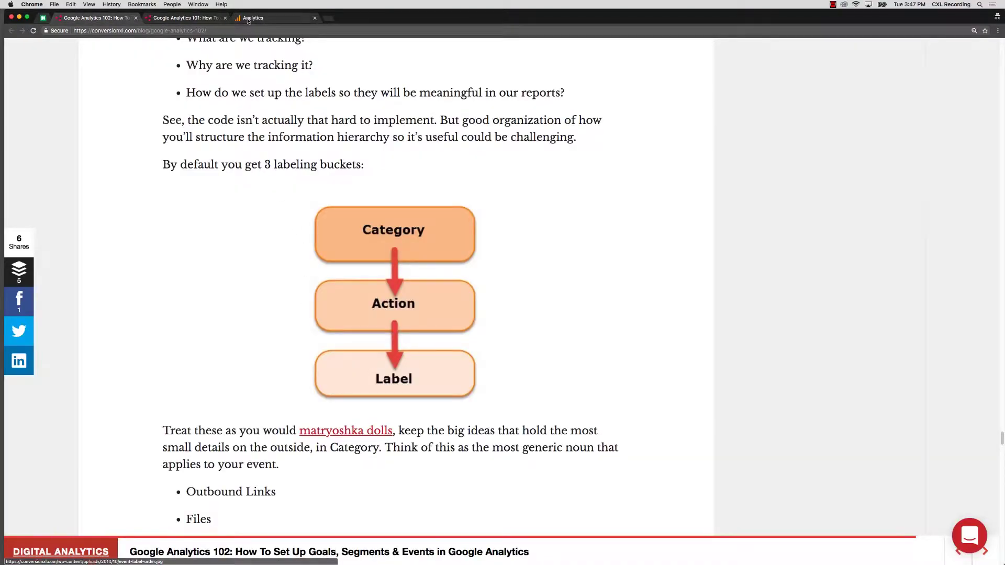
pyautogui.click(249, 19)
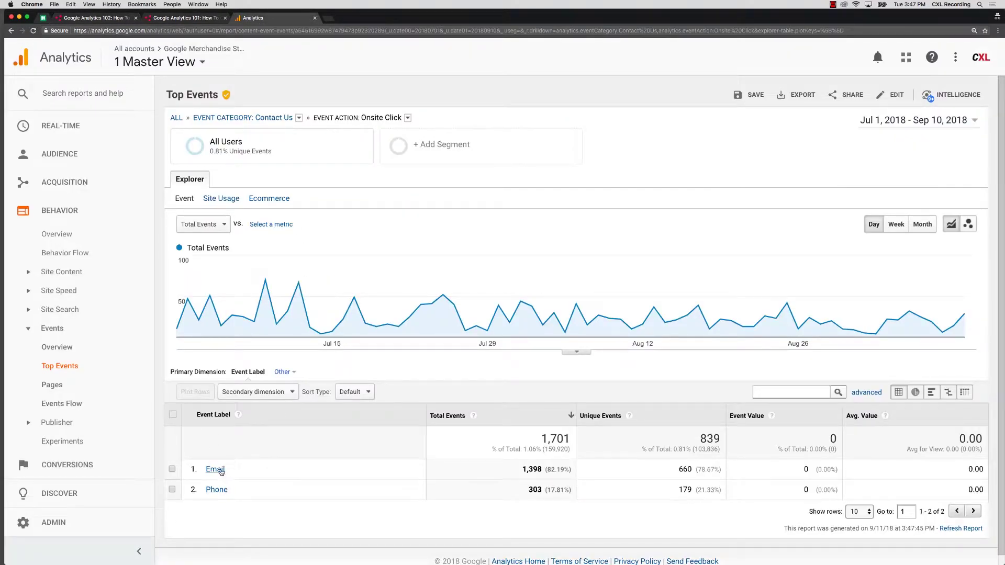
pyautogui.click(95, 18)
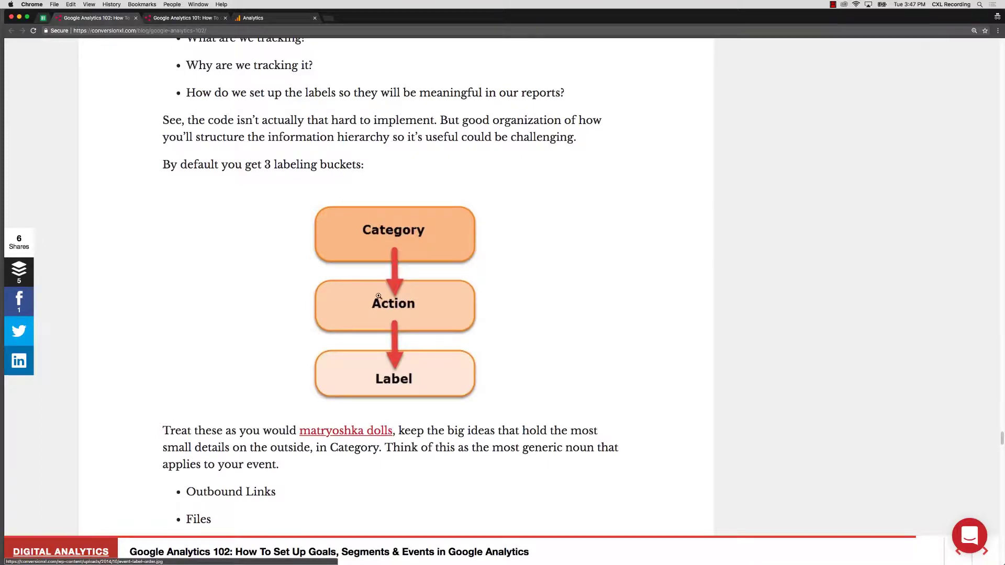
pyautogui.scroll(-2, 405, 375)
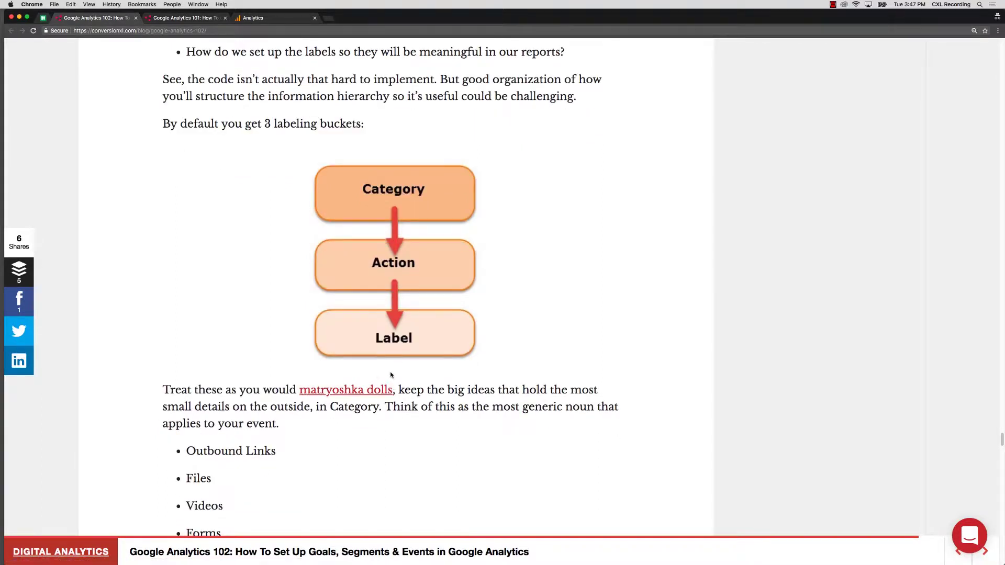
pyautogui.scroll(-4, 390, 366)
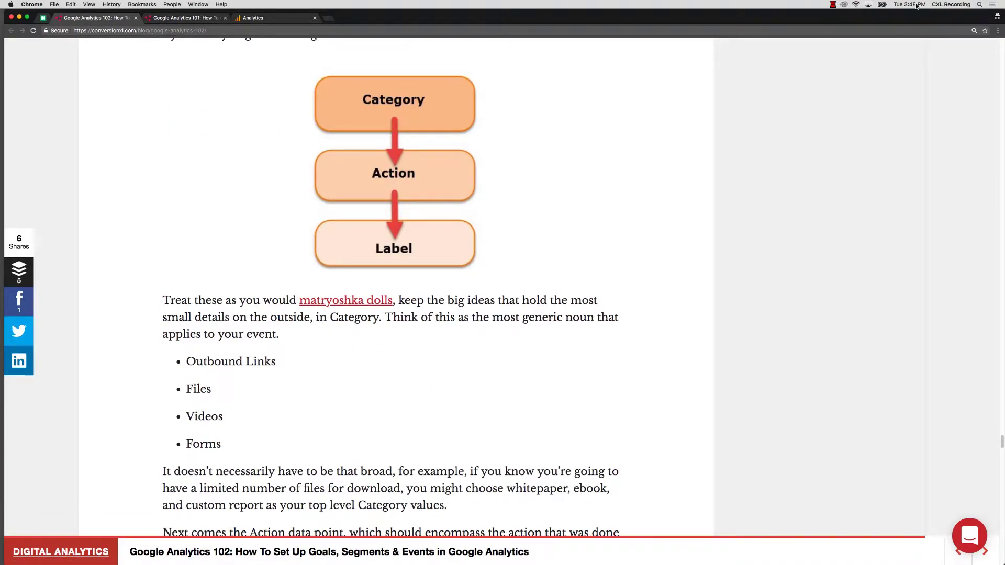
# - Open the Event Pages report, led by /google+redesign/bags with 22,908 events
pyautogui.press('super+3')
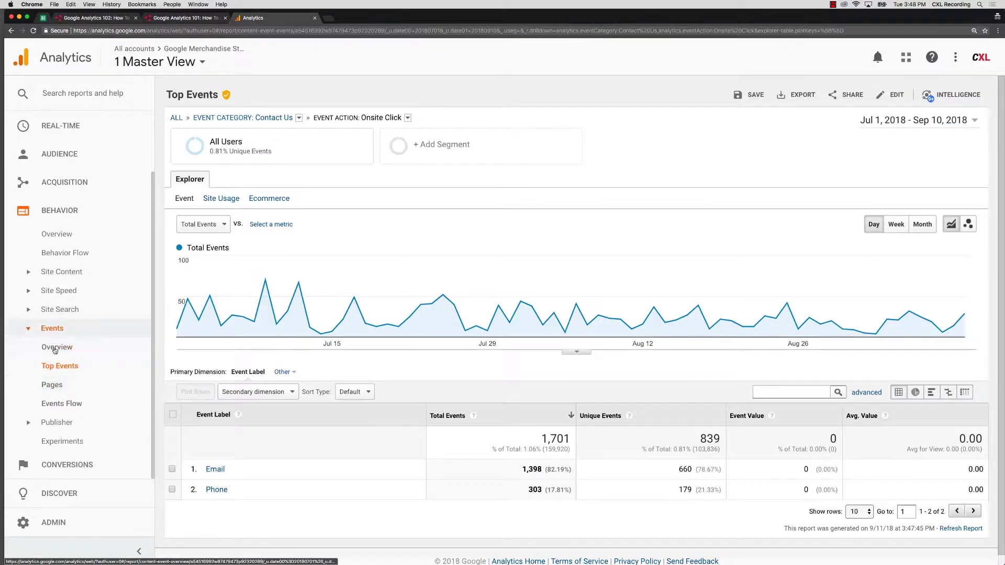
pyautogui.click(42, 394)
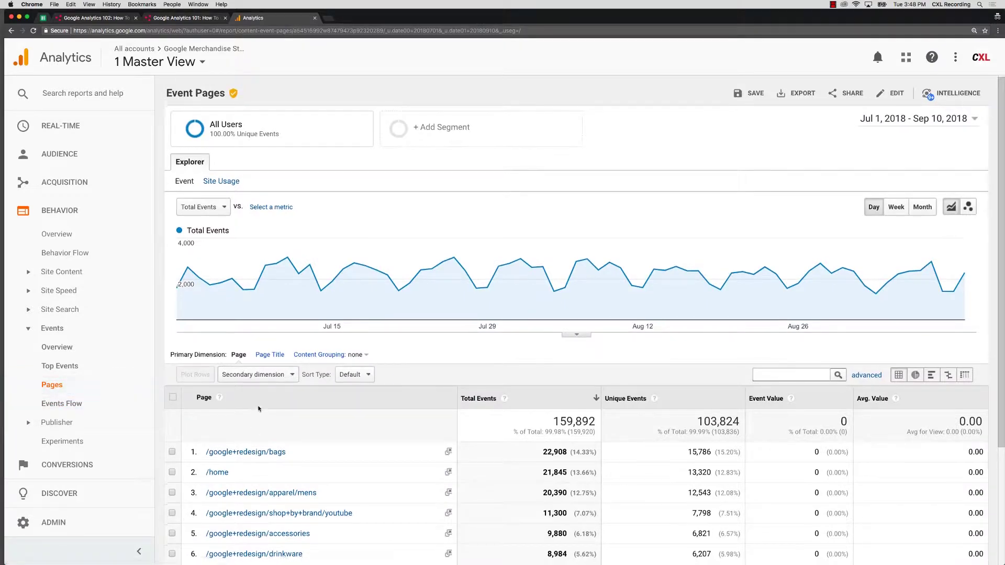
pyautogui.scroll(-3, 258, 410)
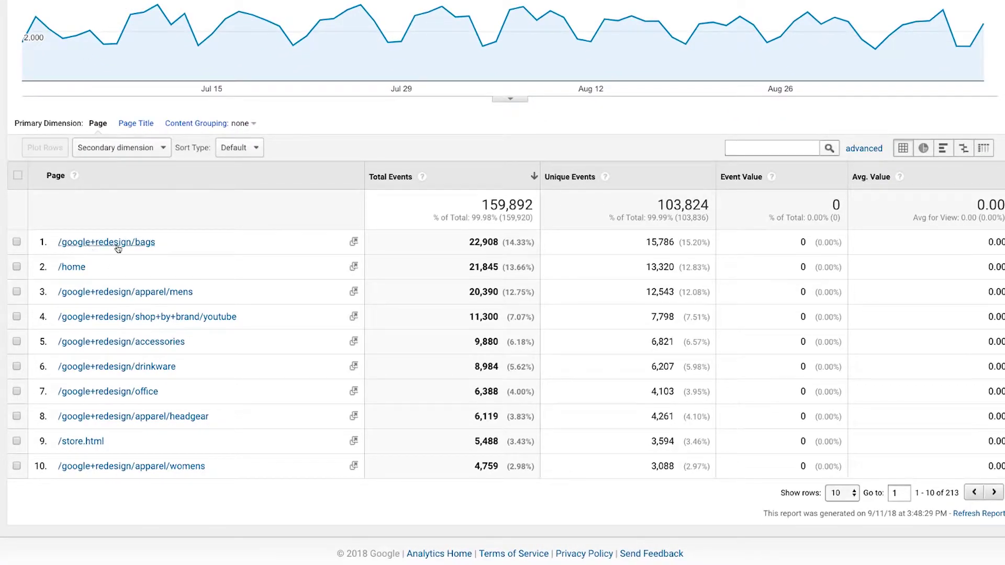
# - Drill /google+redesign/bags into Contact Us, then Onsite Click, revealing 36 Email and 3 Phone events
pyautogui.click(129, 246)
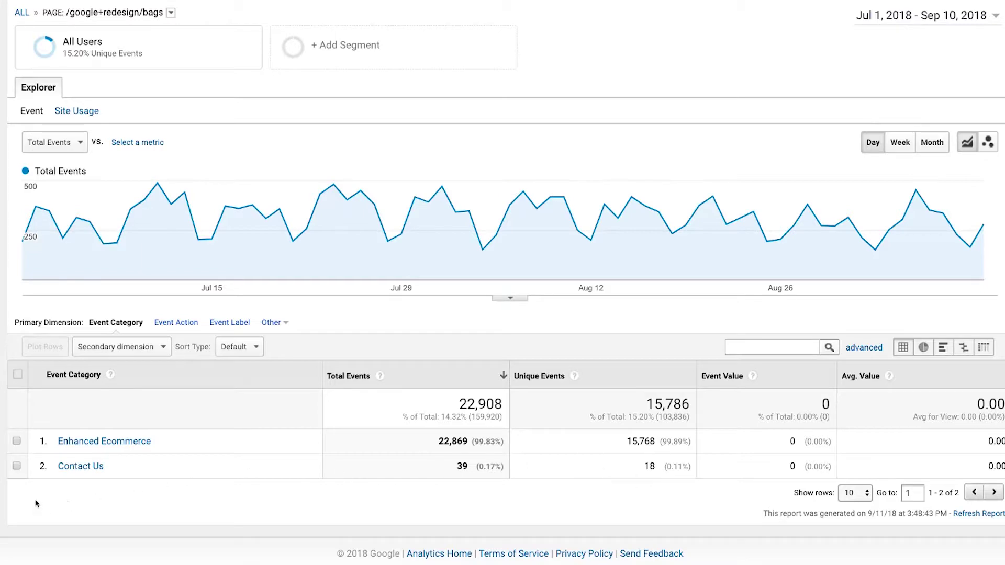
pyautogui.click(81, 469)
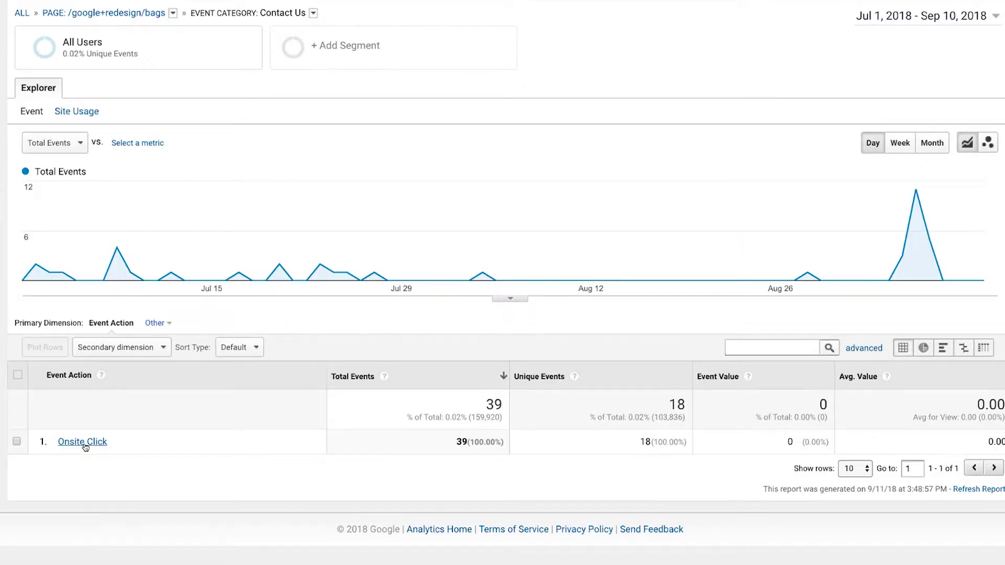
pyautogui.click(85, 443)
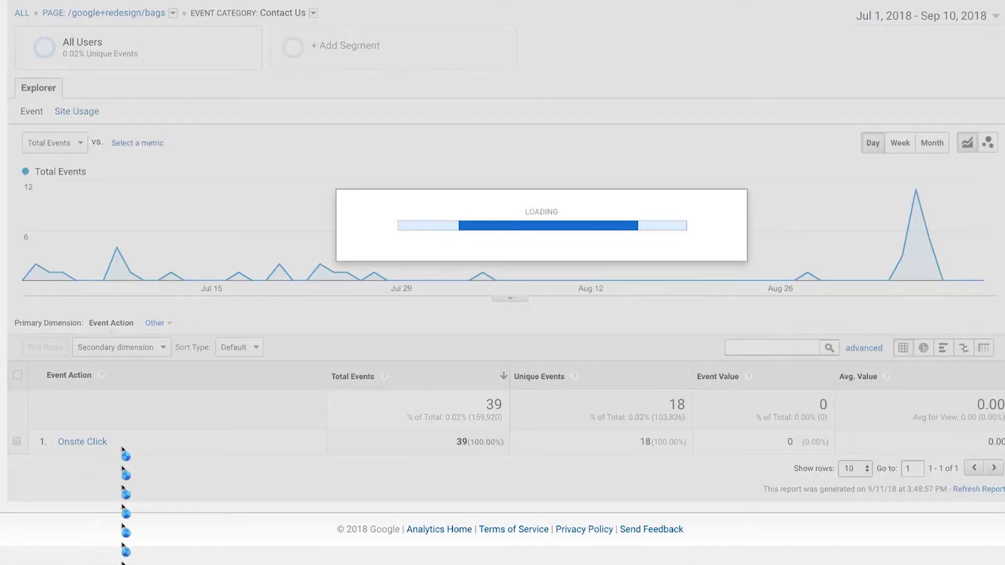